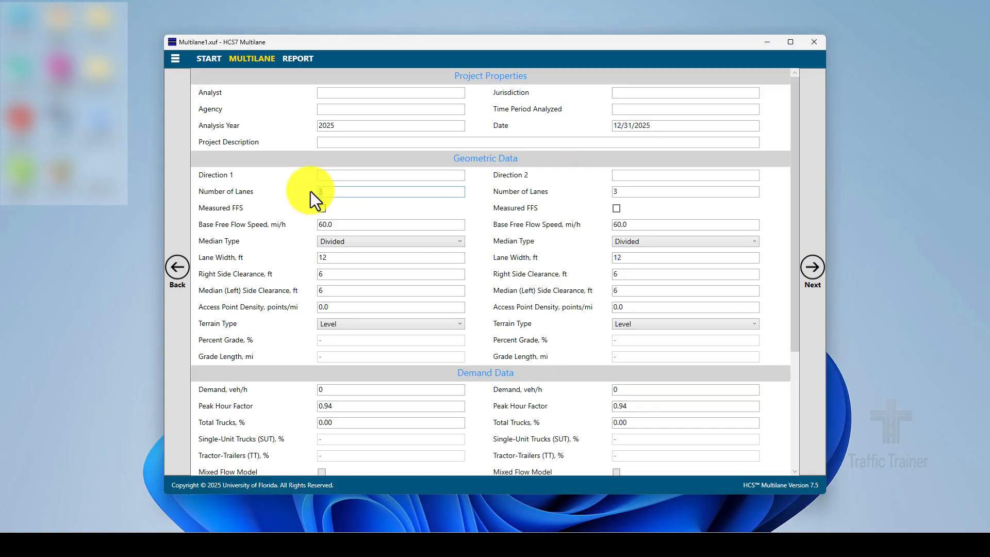
Set the number of lanes to 4 and the base free flow speed to 65 mi/h for both directions
left_click(613, 191)
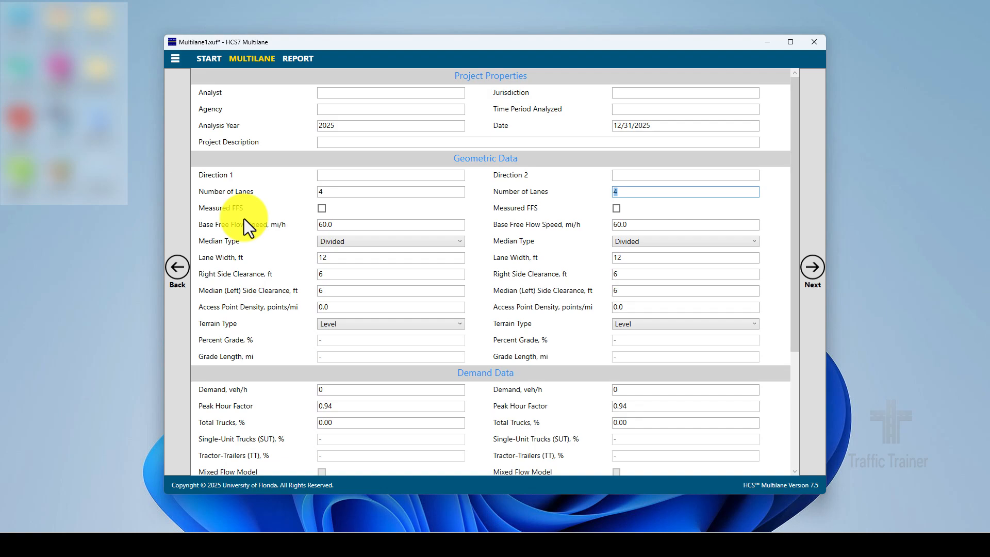
left_click(335, 223)
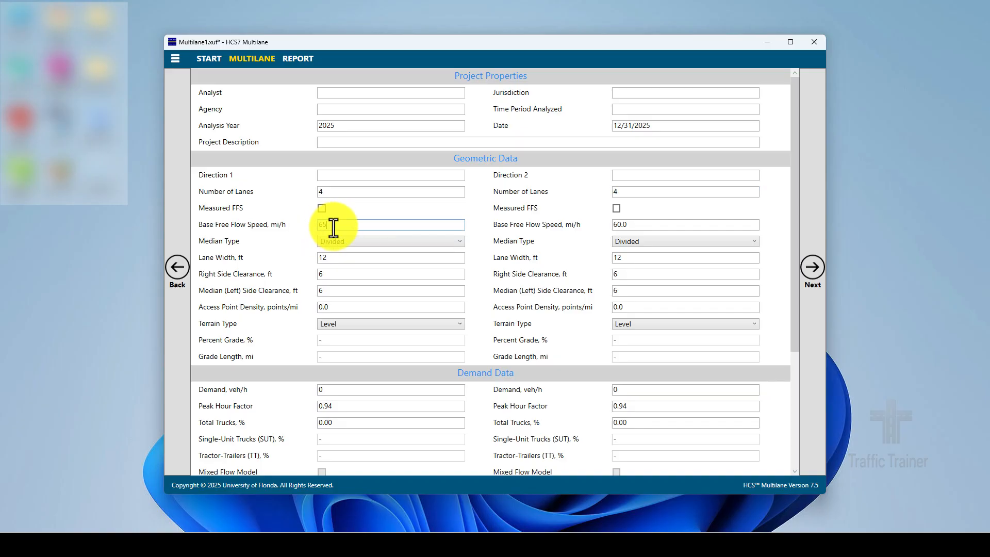
type("65")
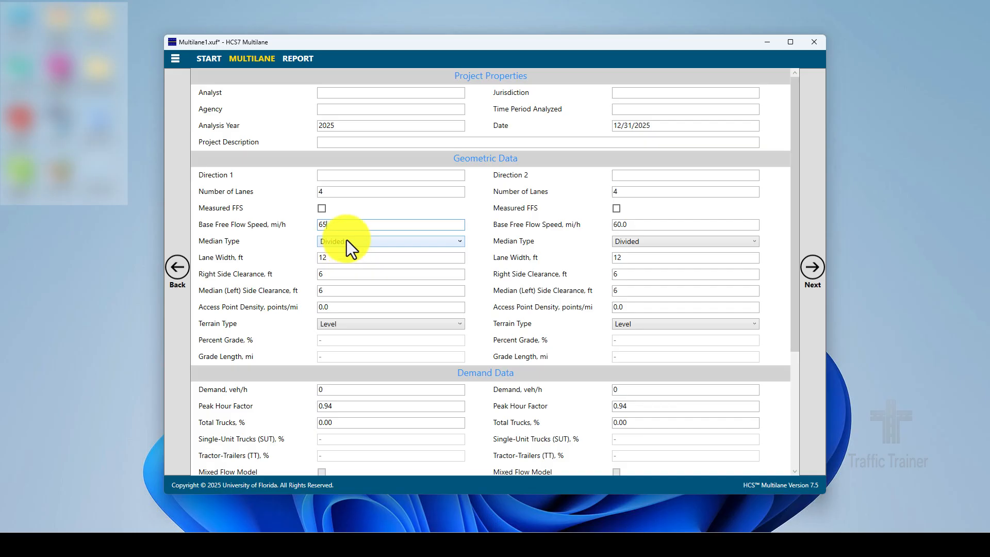
left_click(631, 225)
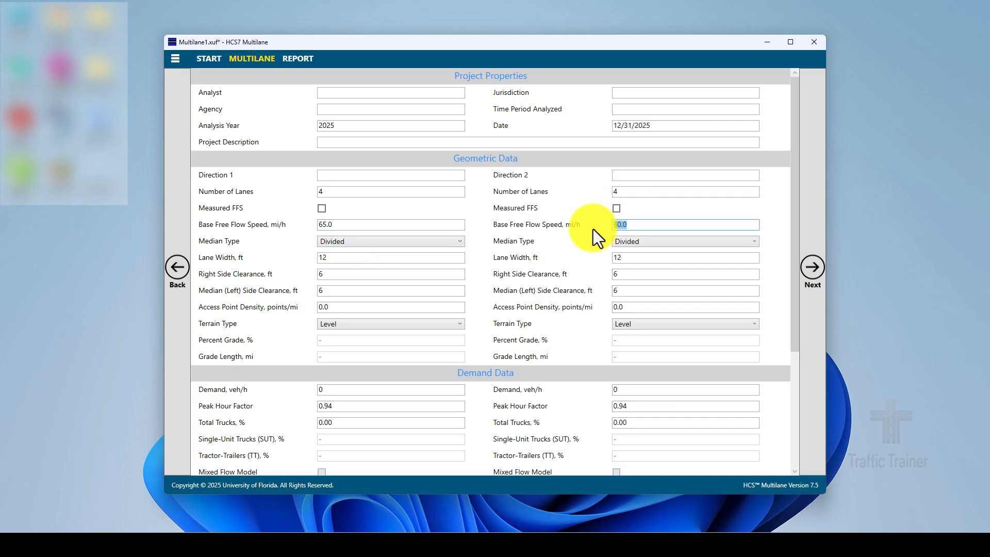
type("65")
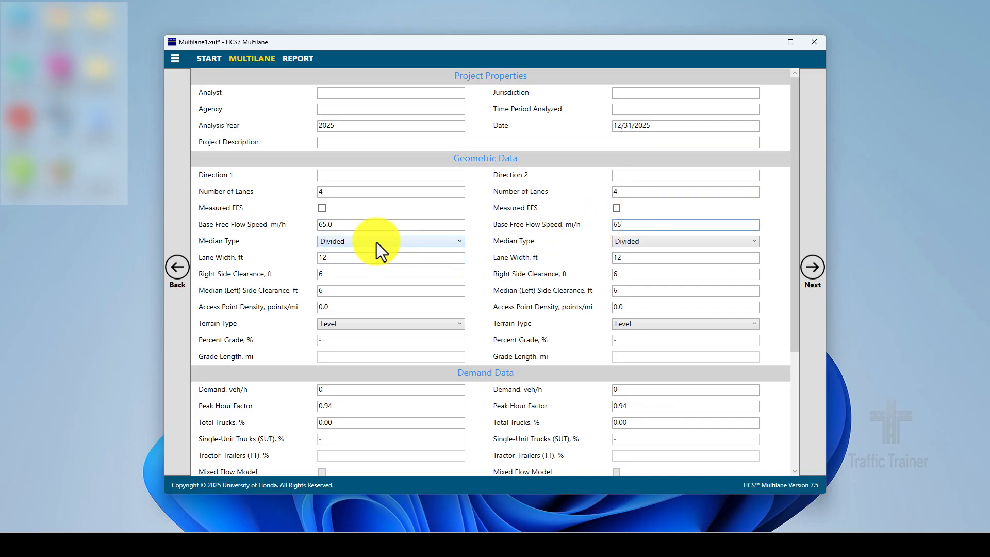
left_click(636, 224)
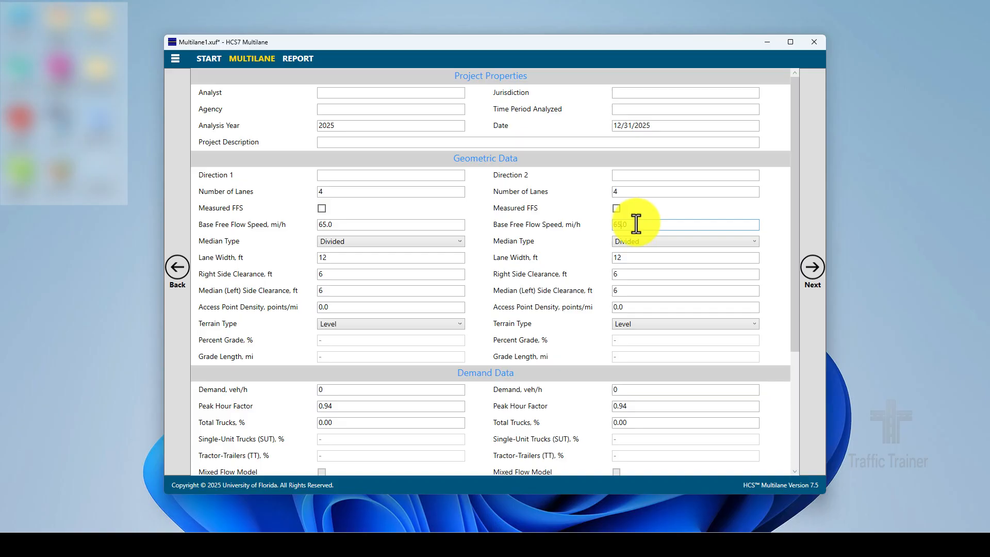
Select Divided as the median type for Direction 1
left_click(349, 242)
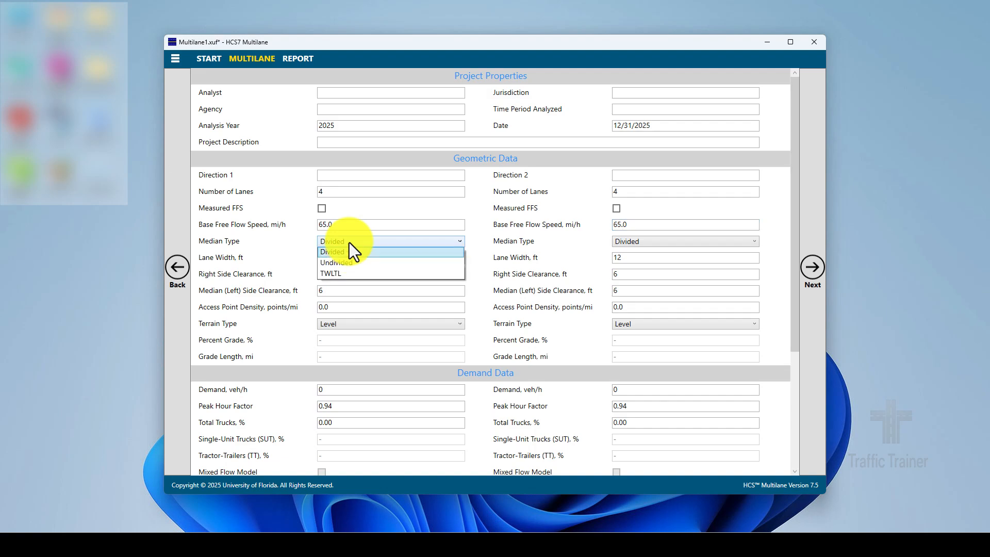
left_click(341, 255)
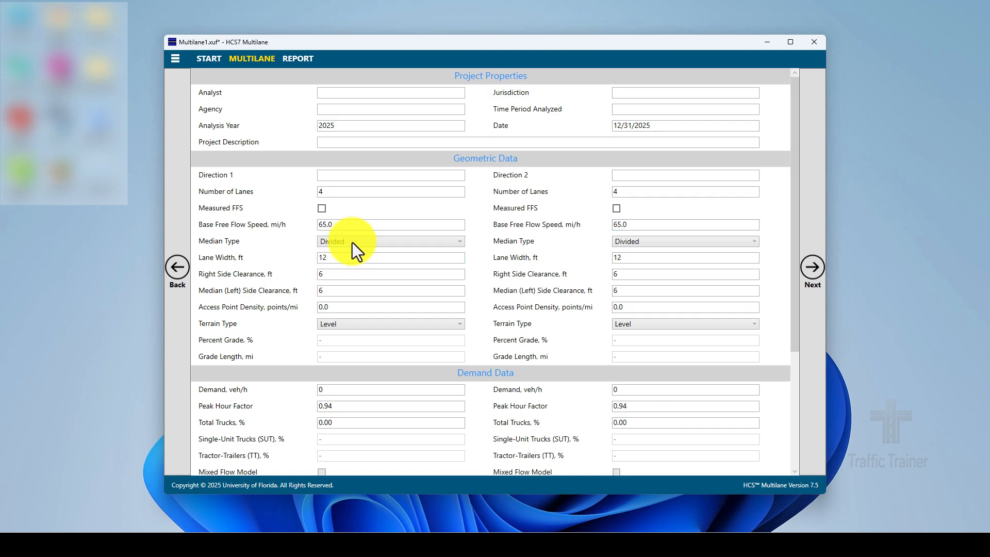
left_click(346, 243)
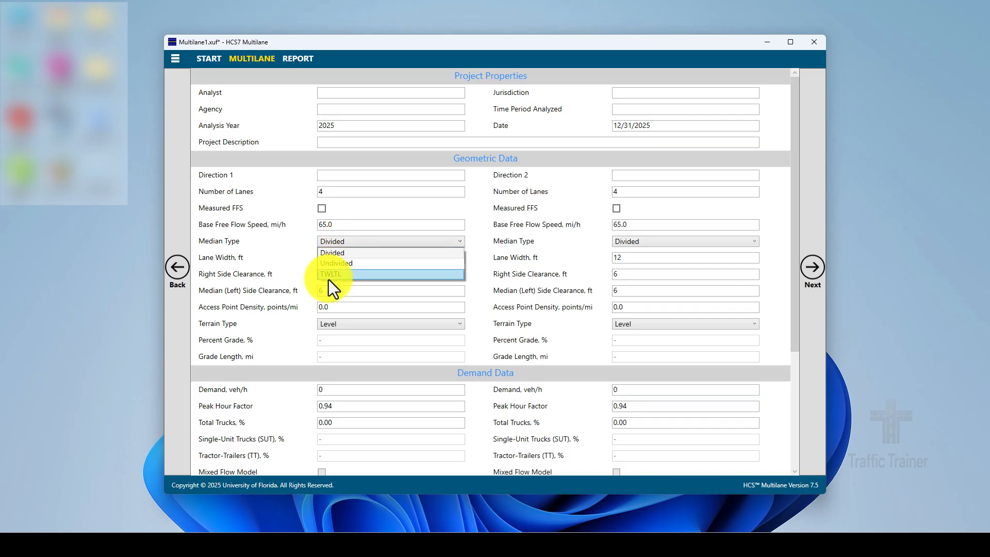
left_click(342, 252)
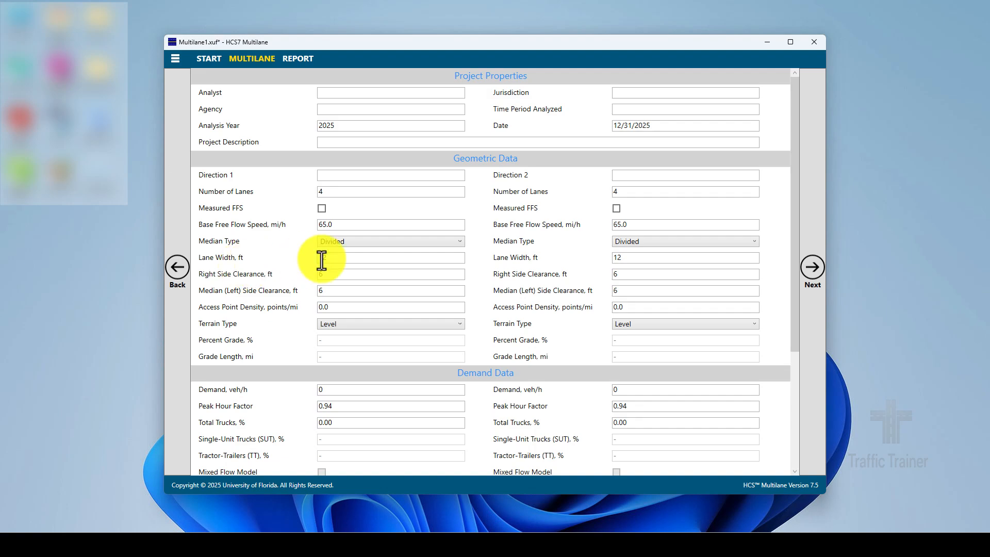
Set the lane width to 10 ft and the right side clearance to 4 ft in both directions
left_click(325, 260)
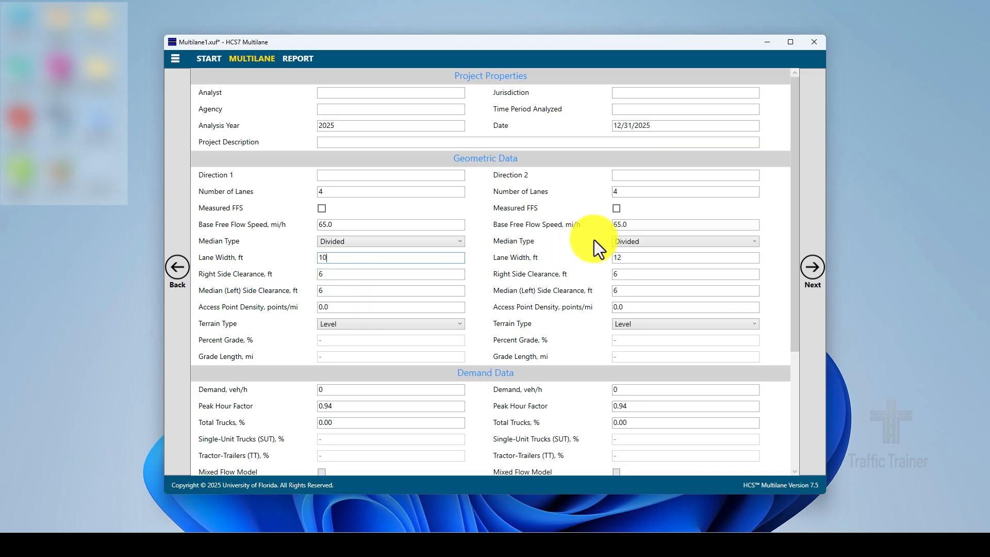
left_click(613, 259)
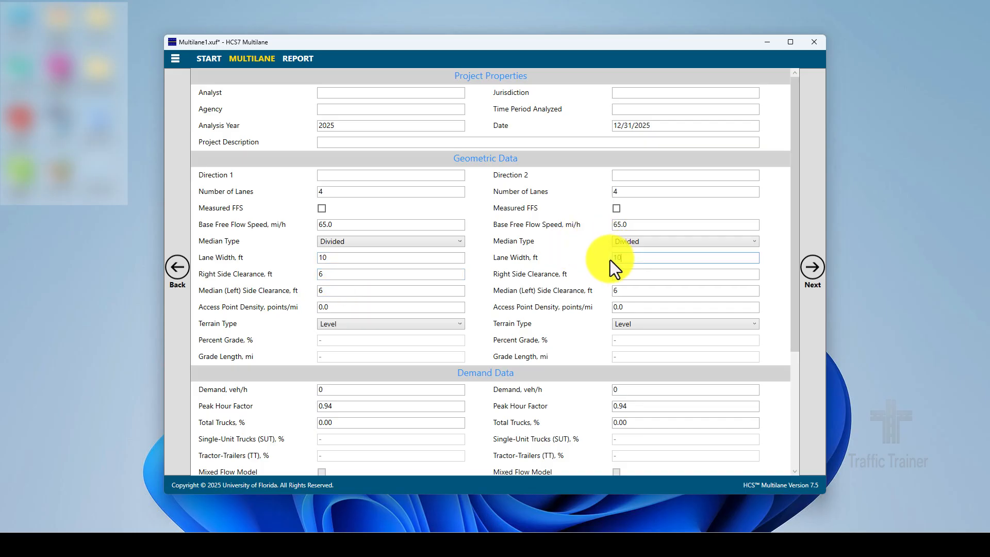
left_click(320, 276)
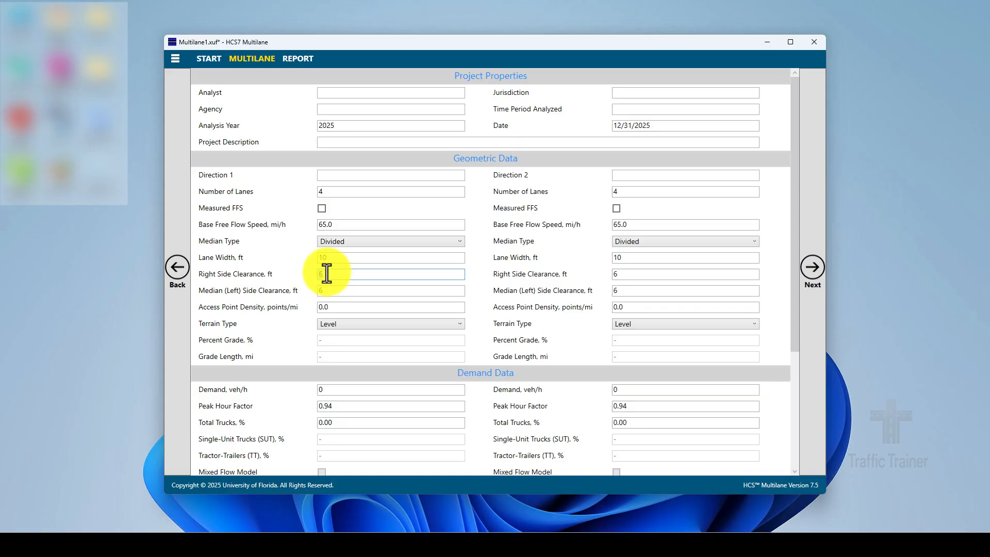
type("4")
left_click(617, 275)
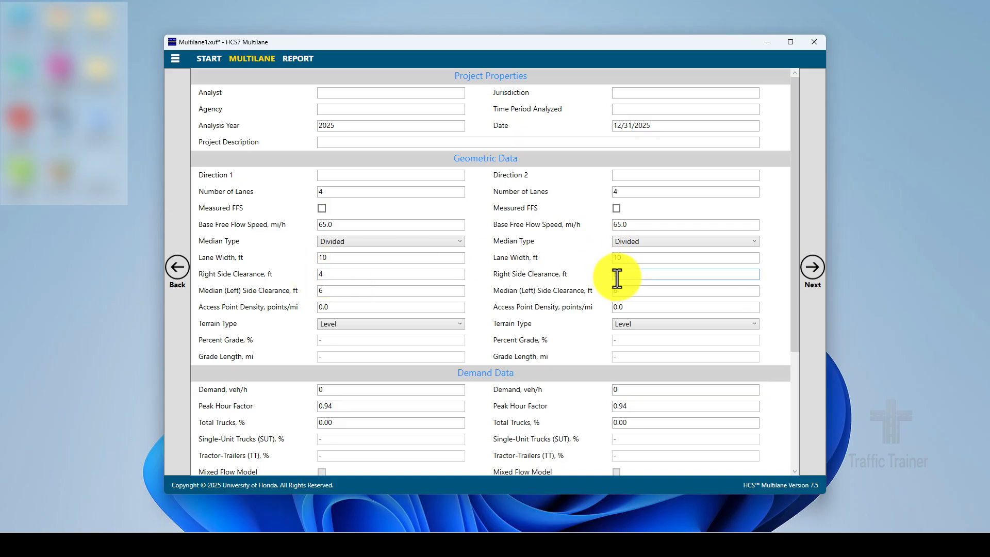
type("4")
Set the median (left) side clearance to 4 ft in both directions
left_click(320, 292)
type("6")
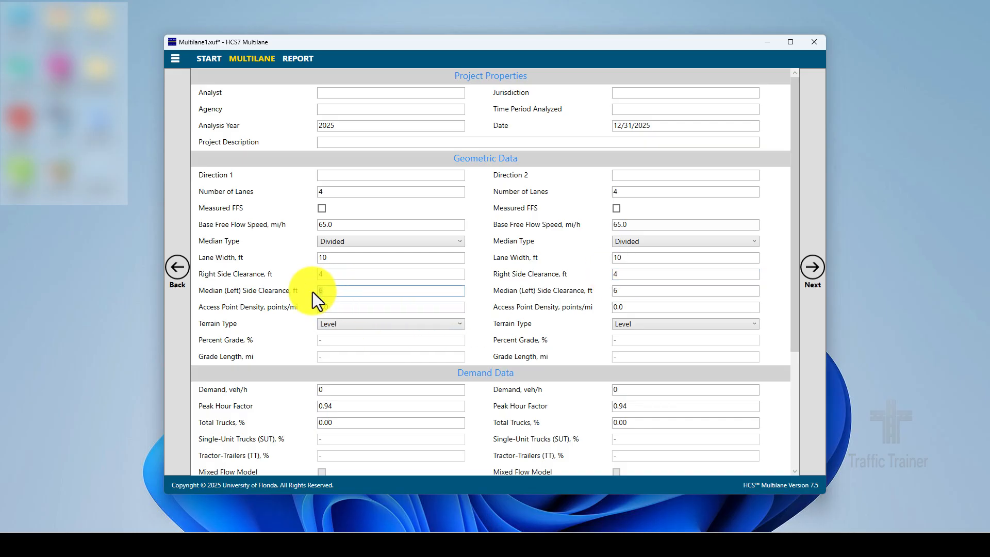
left_click(615, 290)
type("4")
left_click_drag(622, 292, 613, 292)
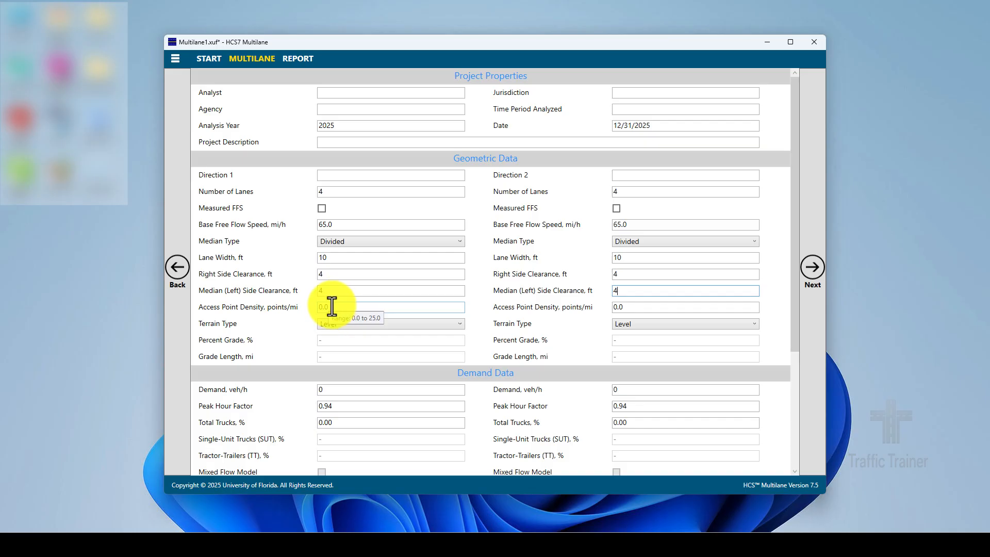
Set the access point density to 5 points/mi for Direction 1 and 8 points/mi for Direction 2
left_click_drag(332, 308, 317, 307)
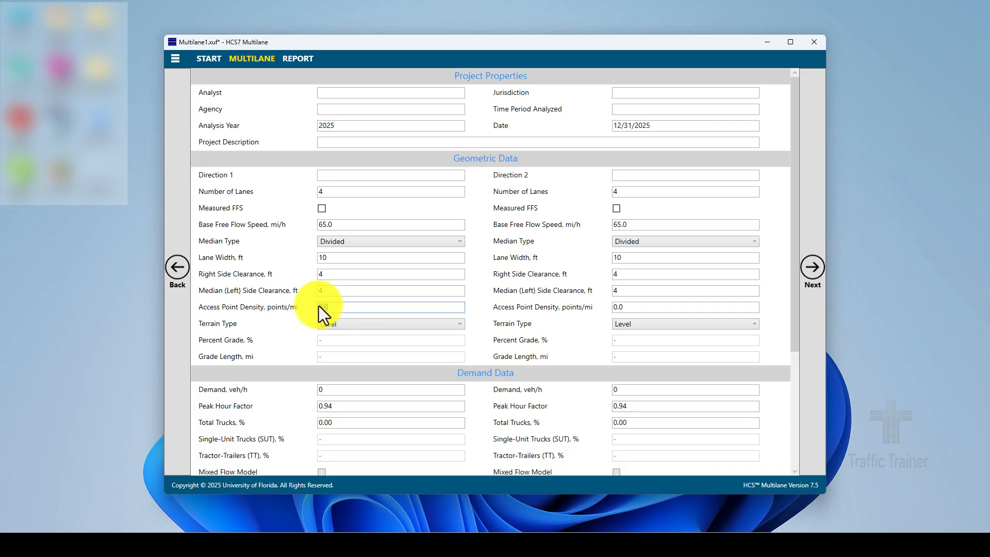
type("5.0")
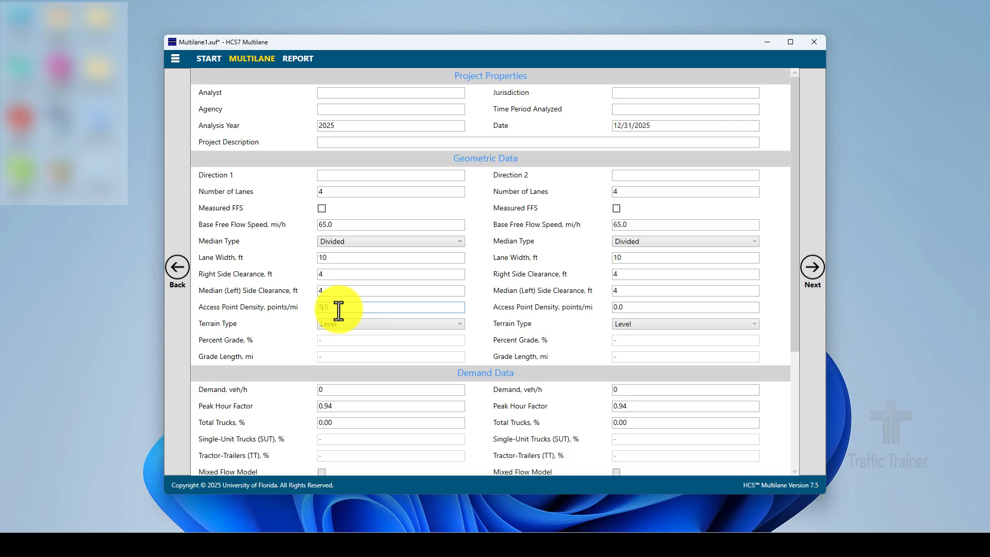
left_click(615, 309)
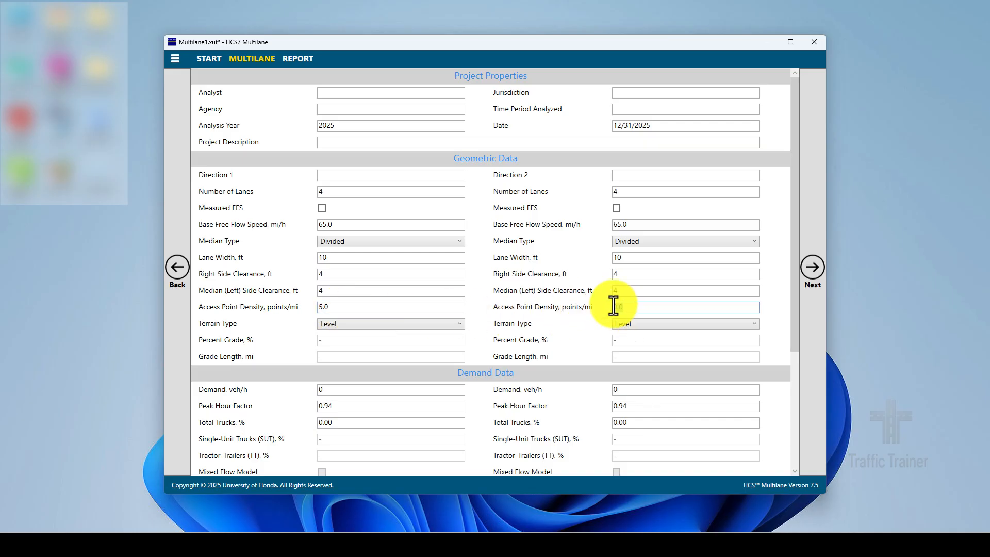
type("8")
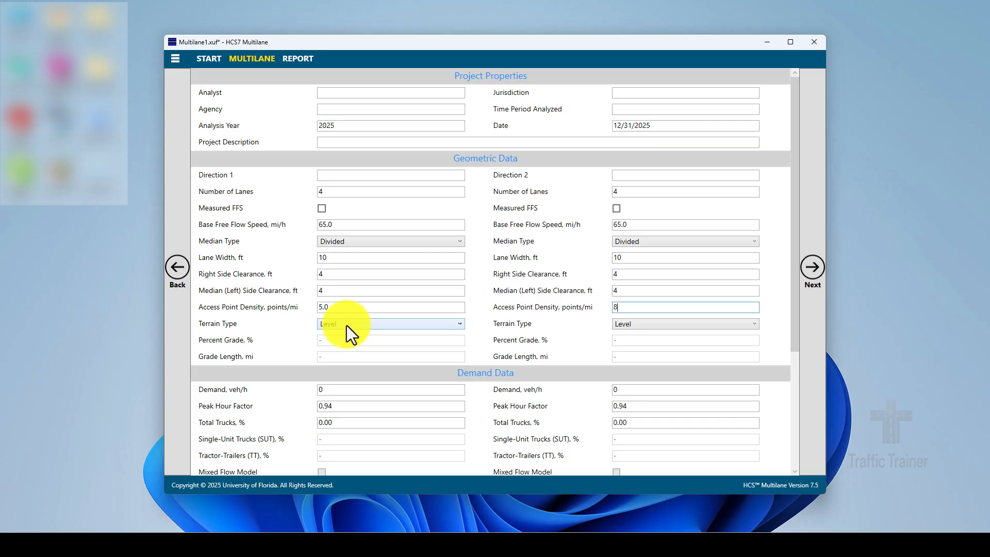
Select Level as the terrain type for Direction 1
left_click(347, 326)
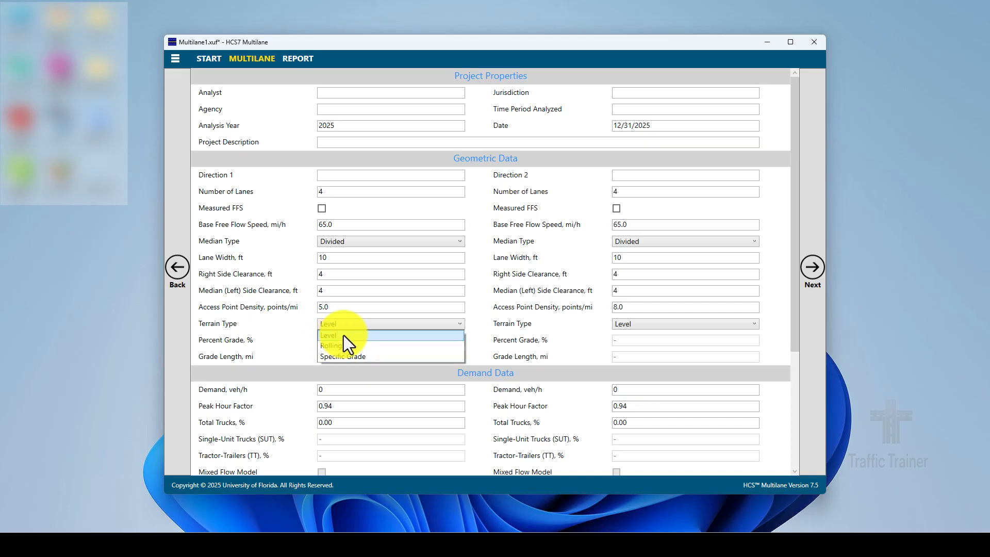
left_click(336, 336)
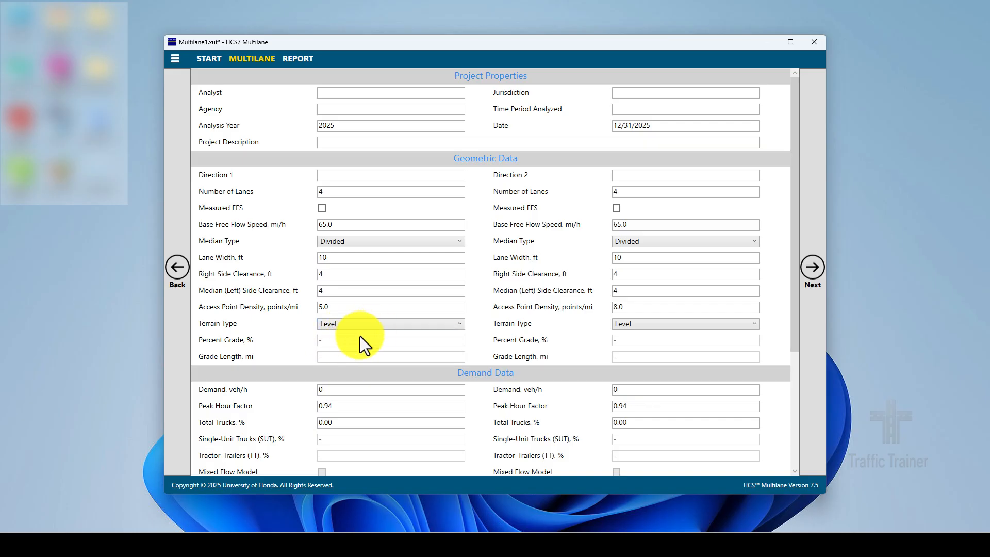
left_click(348, 325)
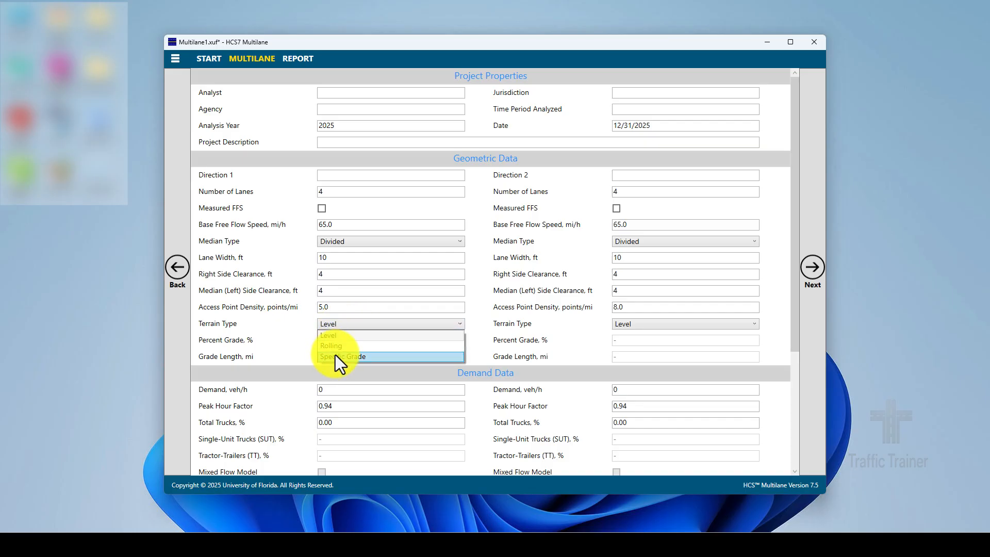
left_click(345, 326)
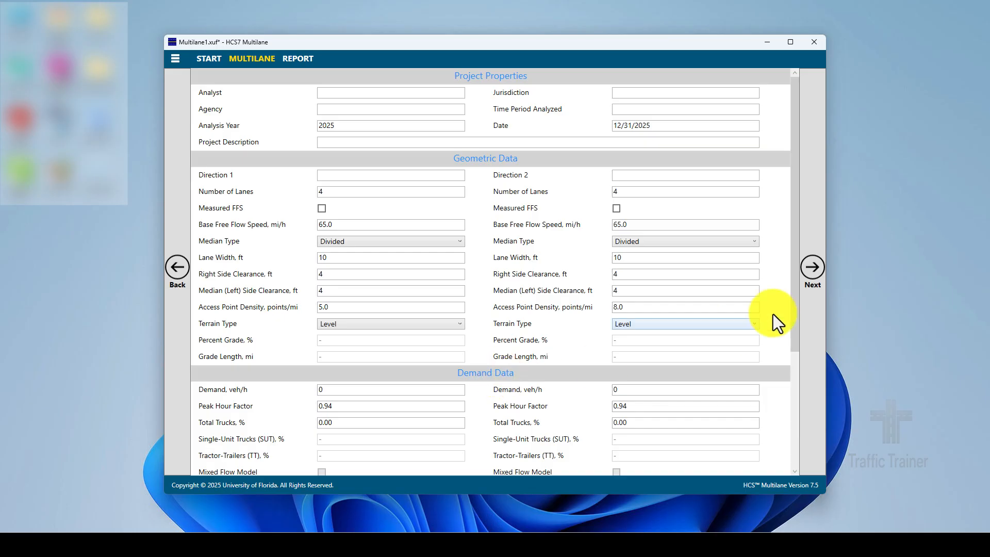
Enter a demand of 3239 veh/h for Direction 1 and 3119 veh/h for Direction 2
left_click_drag(797, 305, 791, 394)
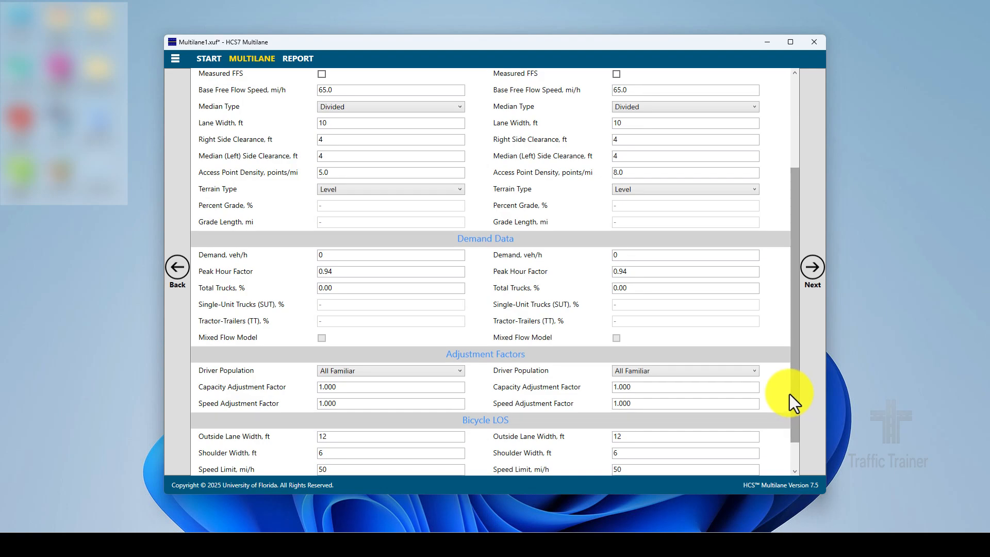
left_click(337, 257)
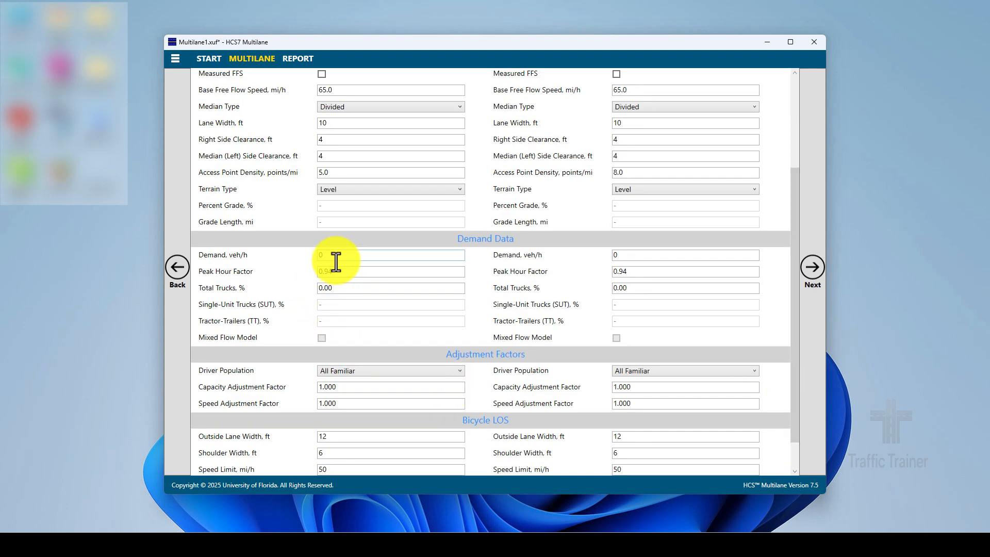
double_click(318, 256)
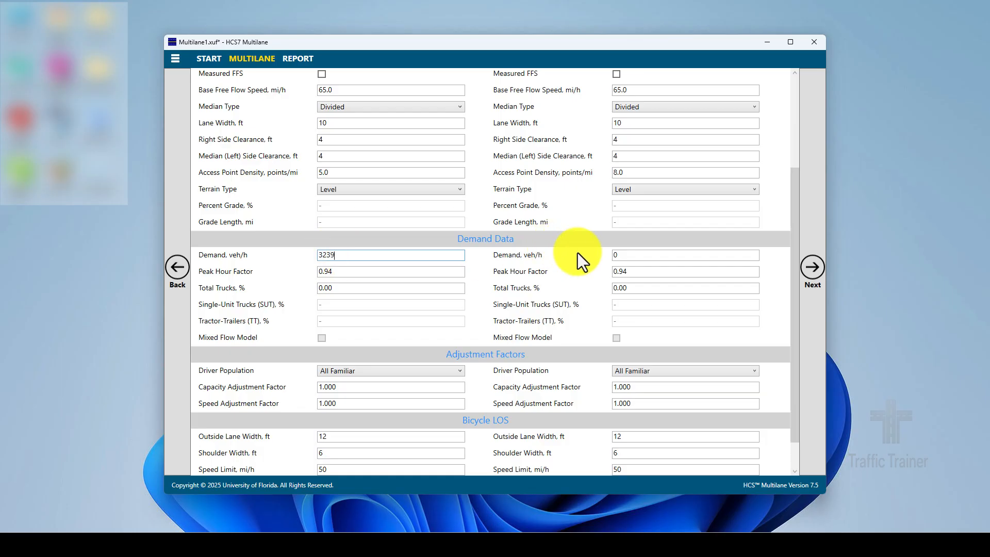
left_click(616, 256)
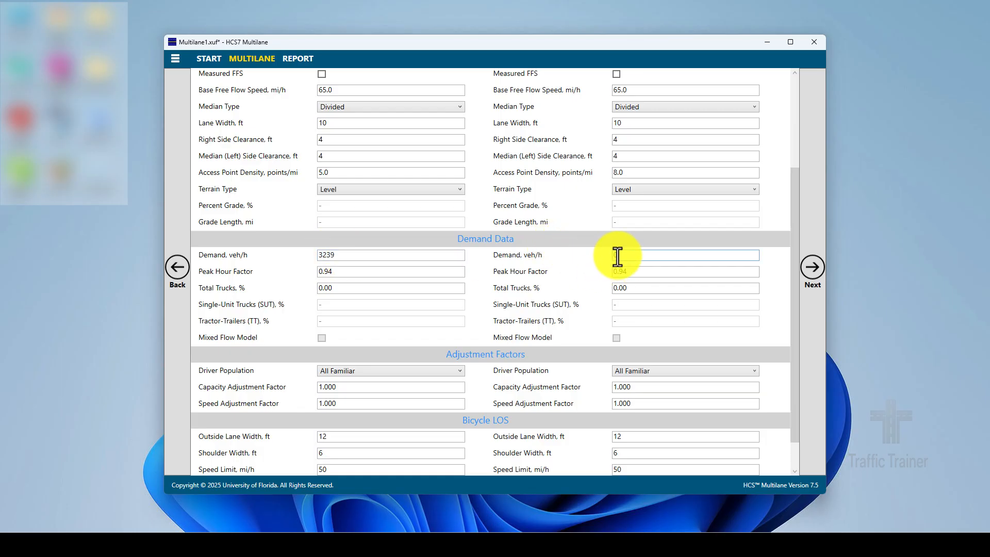
type("1119")
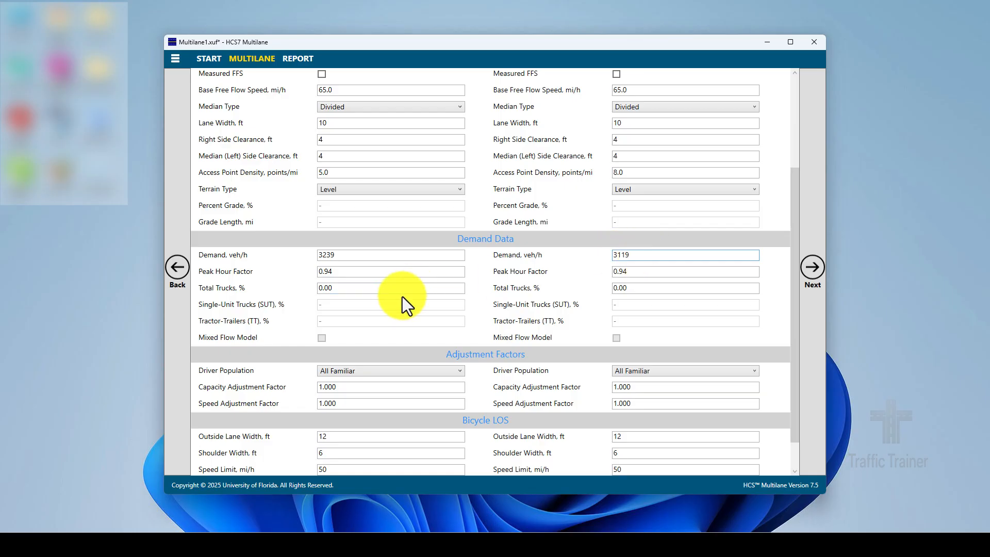
Set the peak hour factor to 0.91 in both directions
left_click(331, 273)
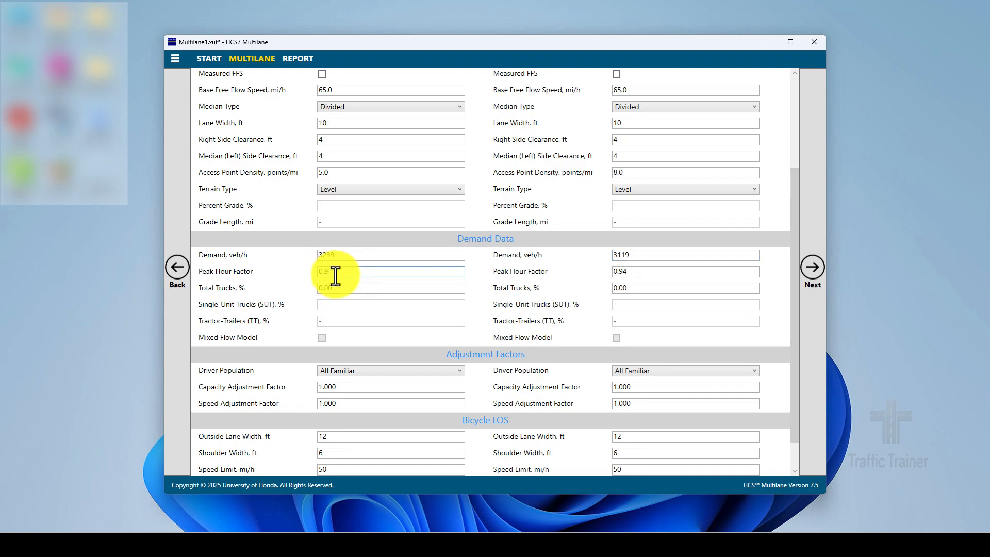
type("1")
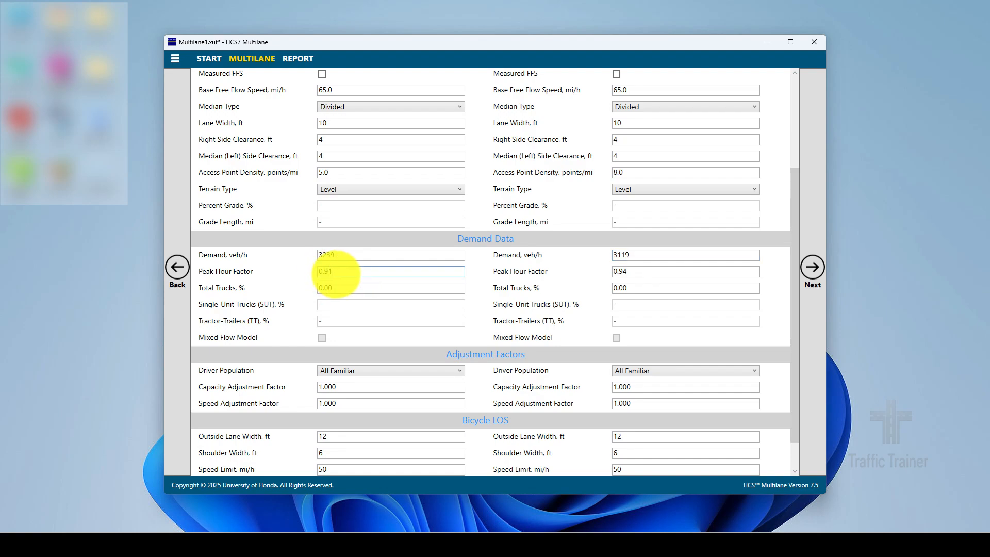
left_click(627, 273)
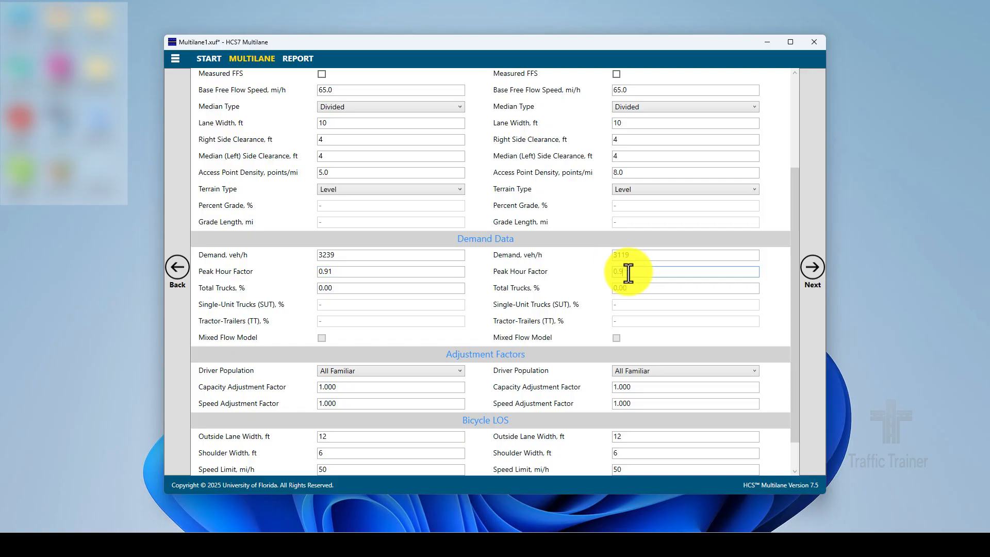
type("1")
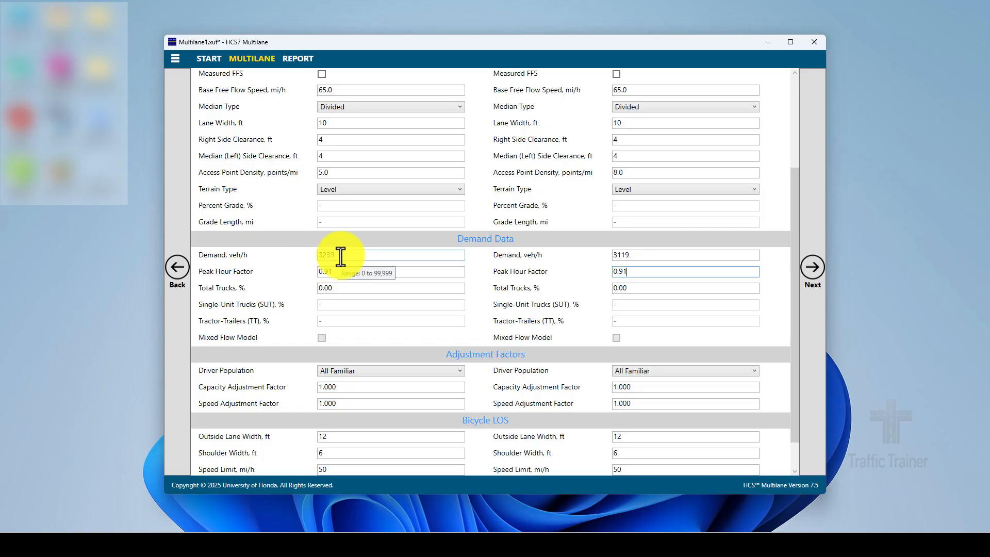
Set the total trucks percentage to 8.00 for Direction 1
left_click(323, 289)
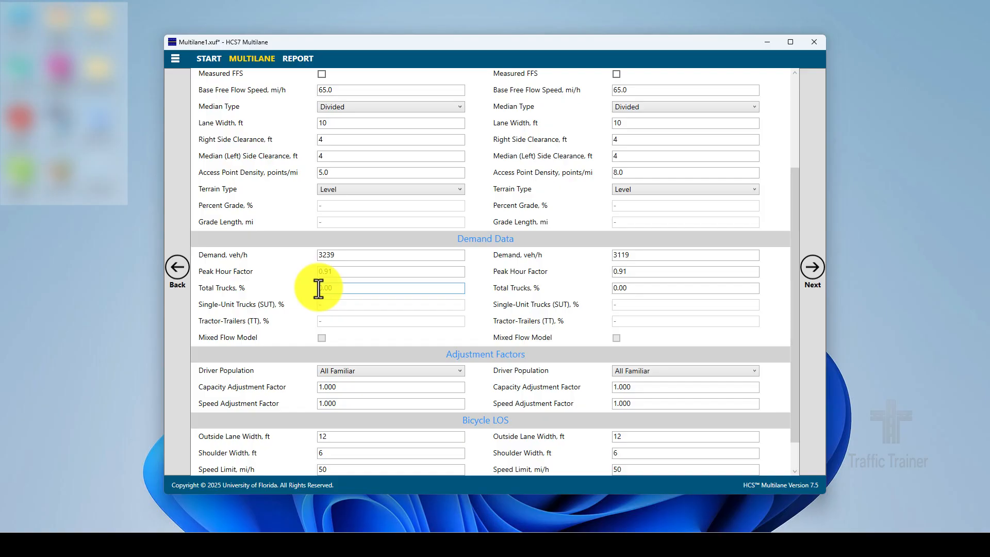
left_click_drag(319, 290, 333, 289)
type("8.00")
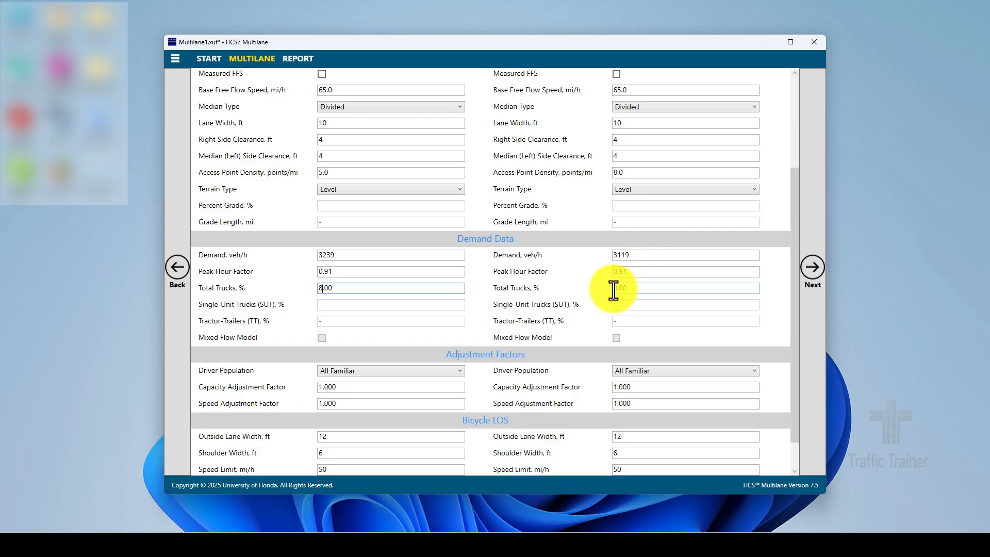
Set the total trucks percentage to 7 for Direction 2
mouse_move(614, 290)
left_mouse_down()
mouse_move(623, 292)
mouse_move(613, 290)
left_mouse_up()
left_click(623, 291)
type("8")
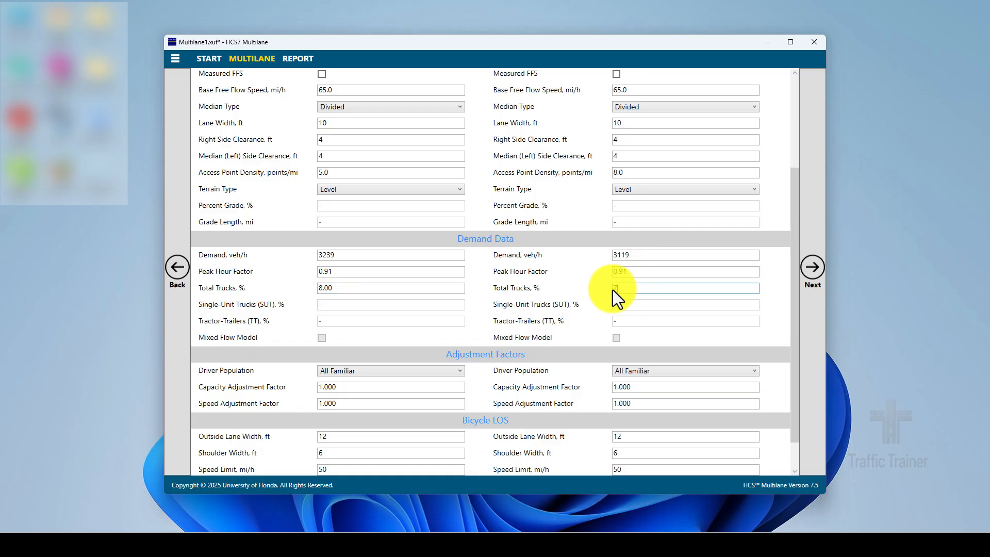
type("7")
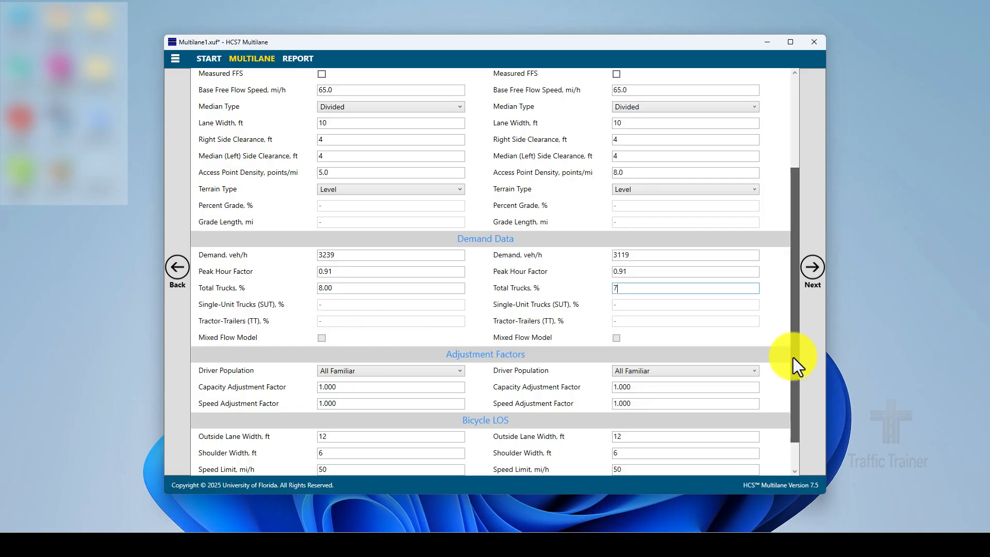
Choose All Familiar as the driver population for Direction 1 in the adjustment factors
left_click_drag(793, 357, 794, 389)
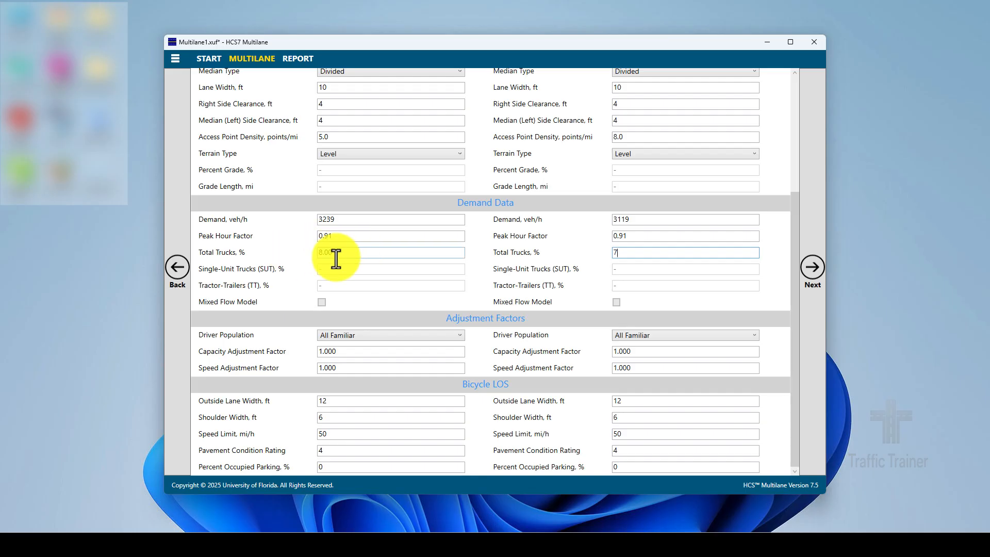
left_click(364, 338)
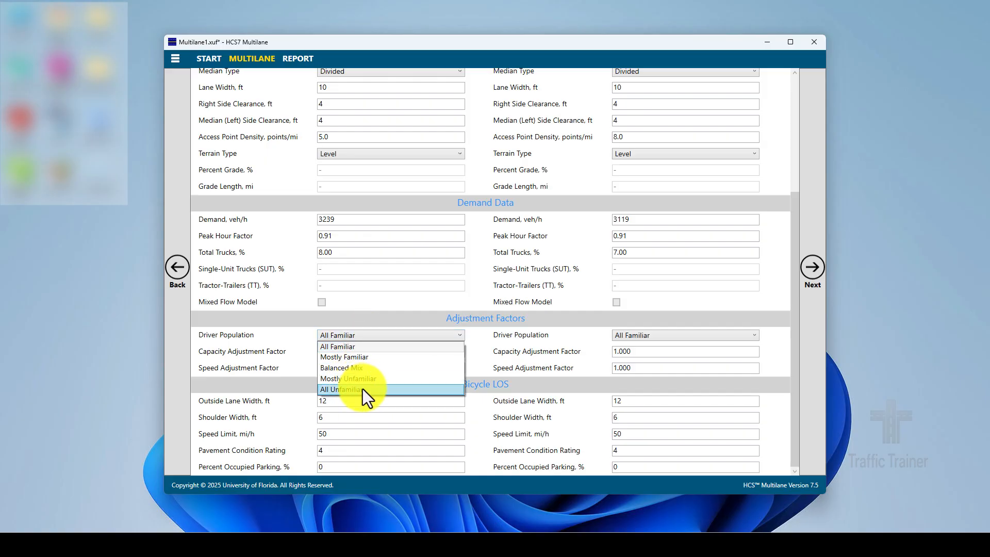
left_click(372, 346)
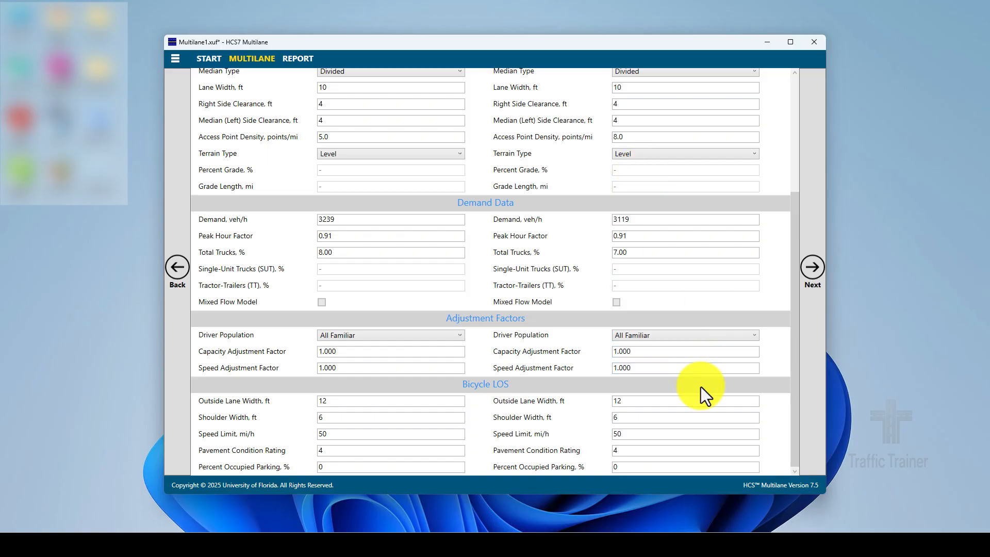
Display the multilane highway report and examine Direction 1's volume-to-capacity ratio and level of service
left_click(813, 276)
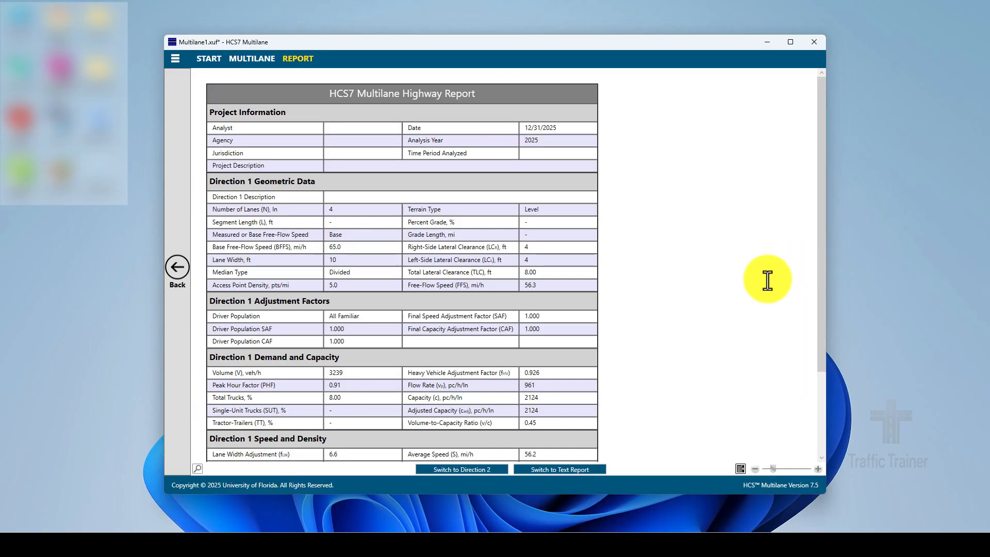
scroll(821, 268, "down", 2)
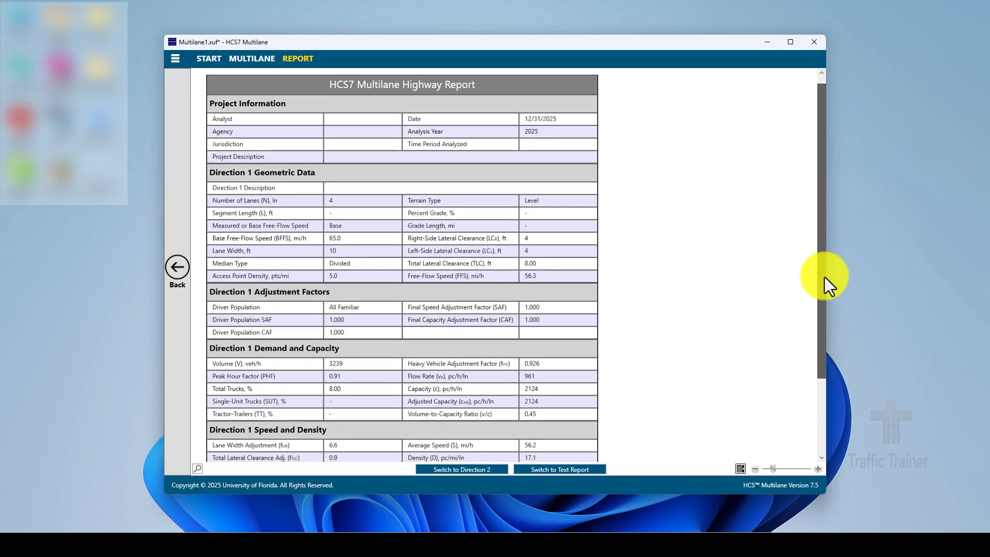
left_click_drag(833, 307, 836, 373)
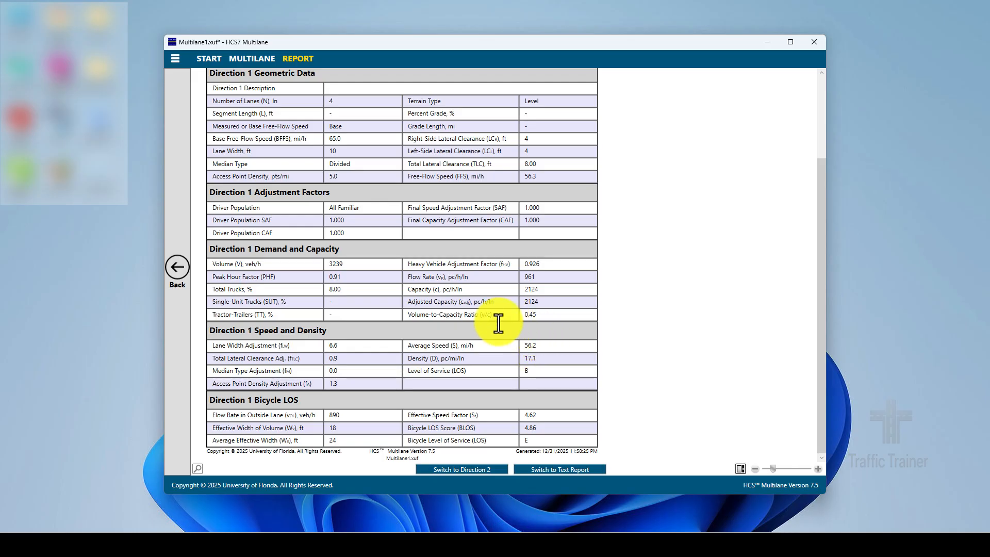
left_click_drag(406, 315, 536, 316)
left_click(541, 315)
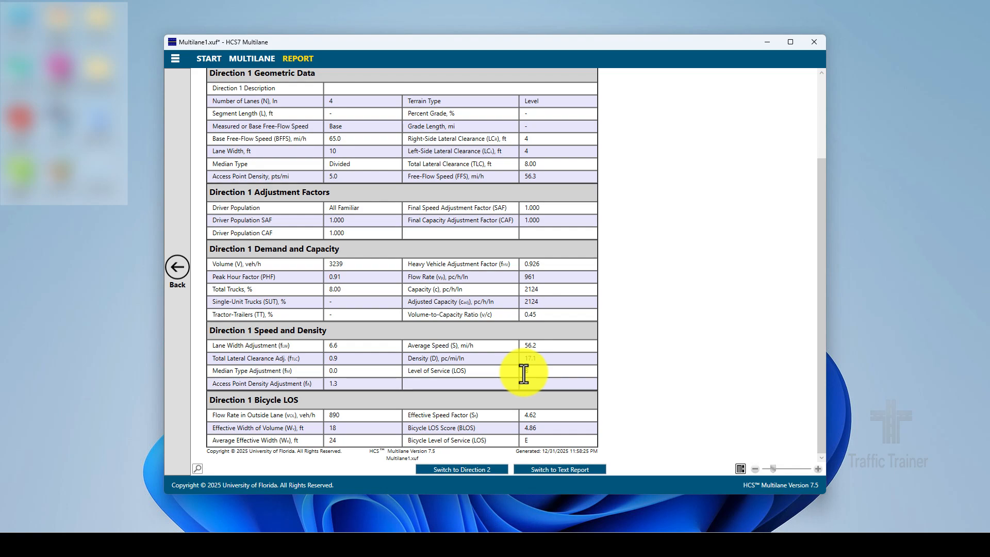
left_click_drag(408, 372, 535, 370)
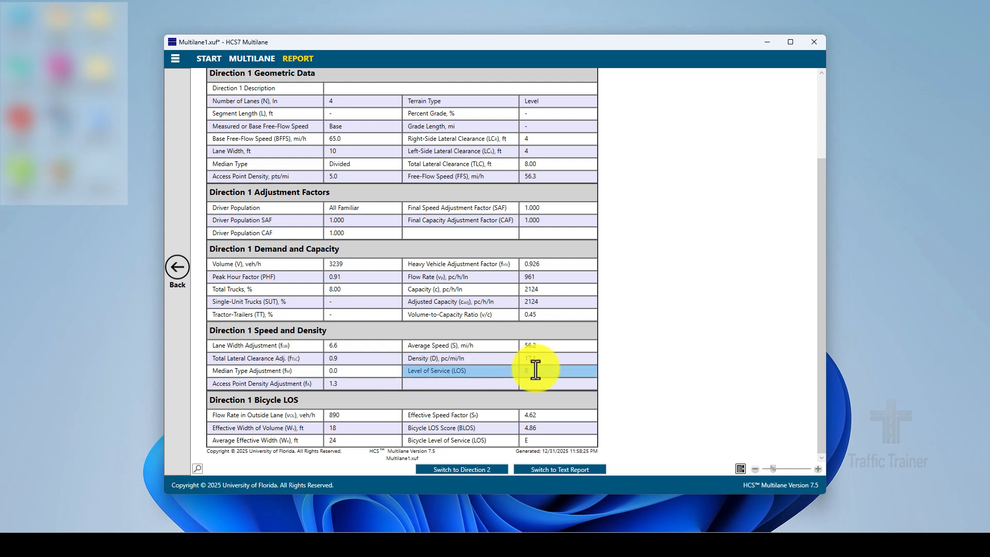
left_click(538, 373)
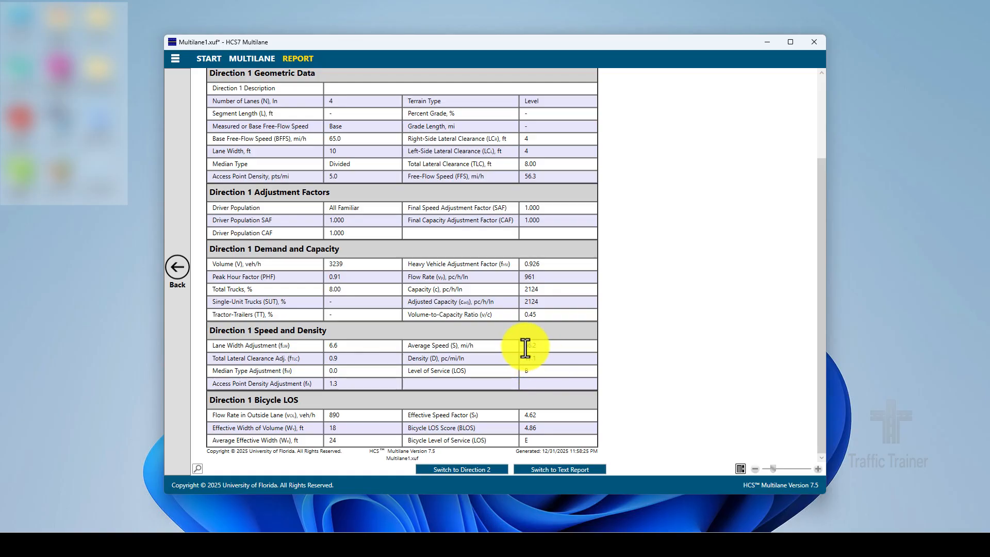
Switch the report to Direction 2 and examine its volume-to-capacity ratio, density and level of service
left_click(447, 470)
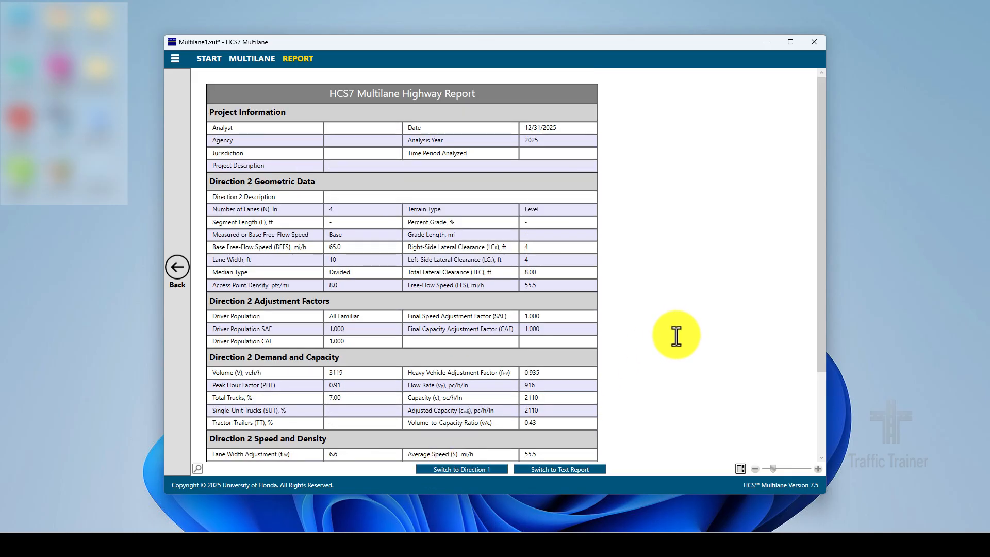
left_click_drag(817, 318, 807, 415)
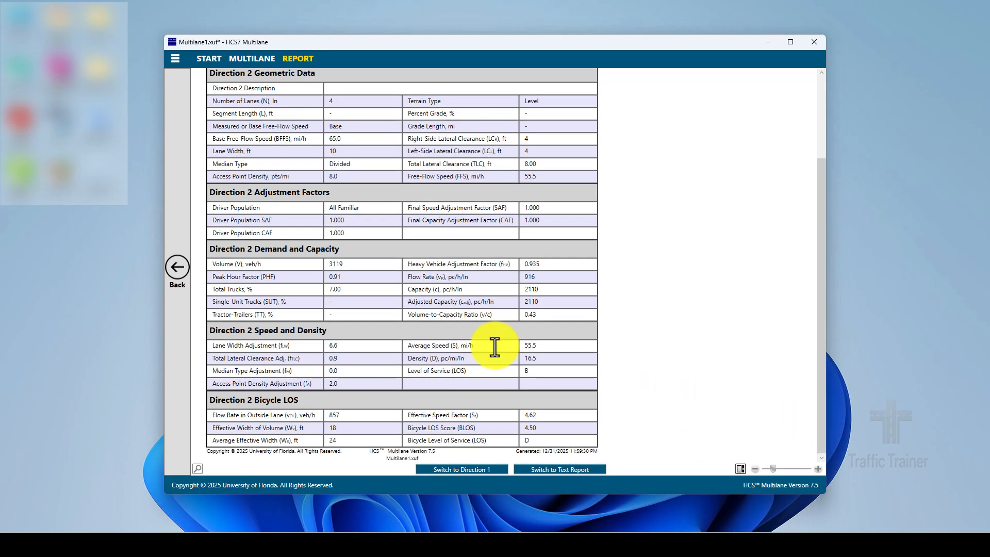
left_click_drag(426, 318, 539, 317)
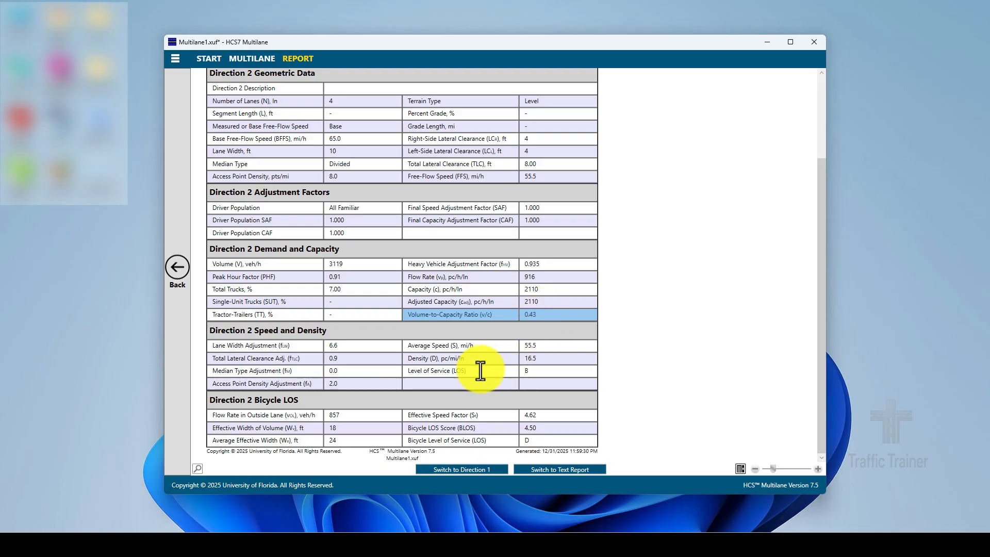
left_click_drag(407, 361, 547, 367)
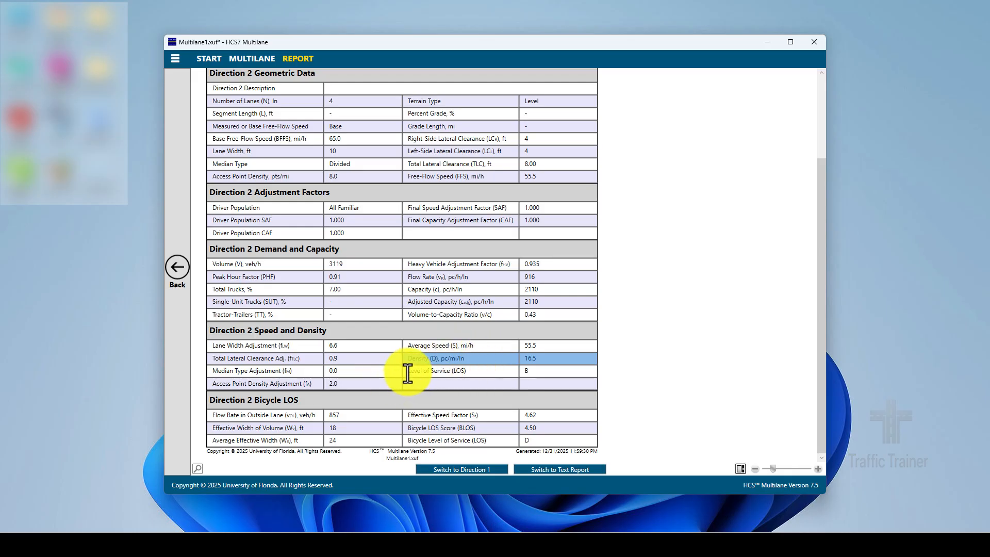
left_click_drag(408, 374, 545, 368)
left_click(551, 373)
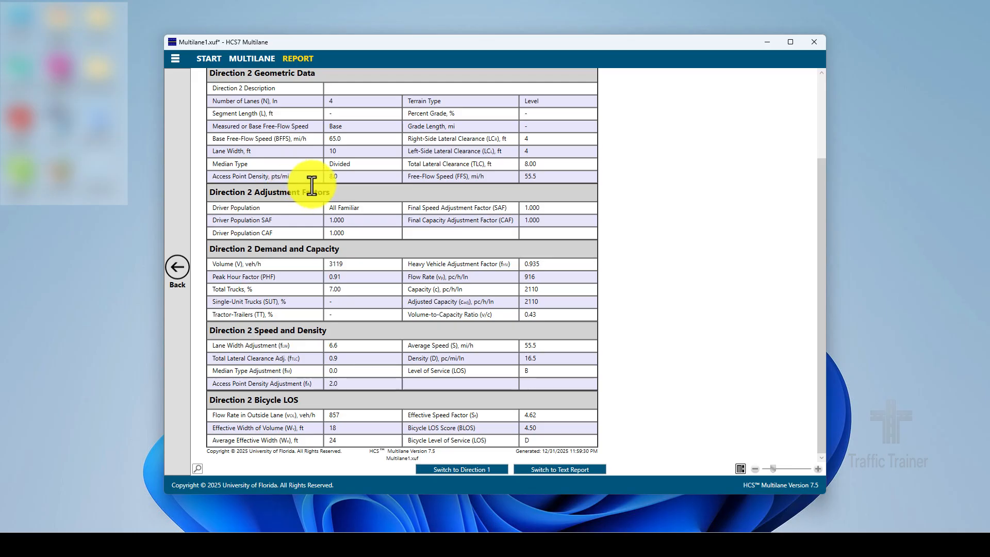
Bring up the output options for the multilane highway report
left_click(175, 59)
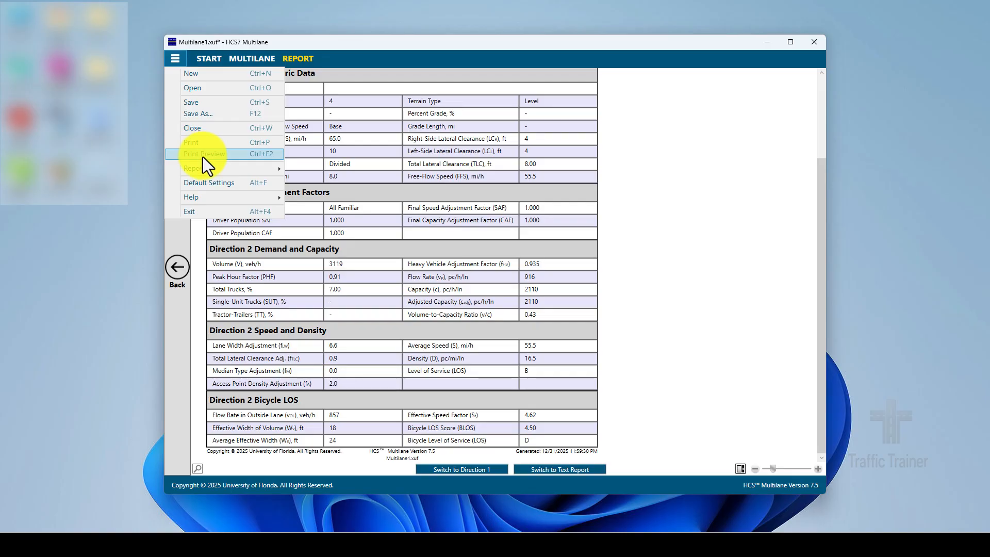
mouse_move(205, 169)
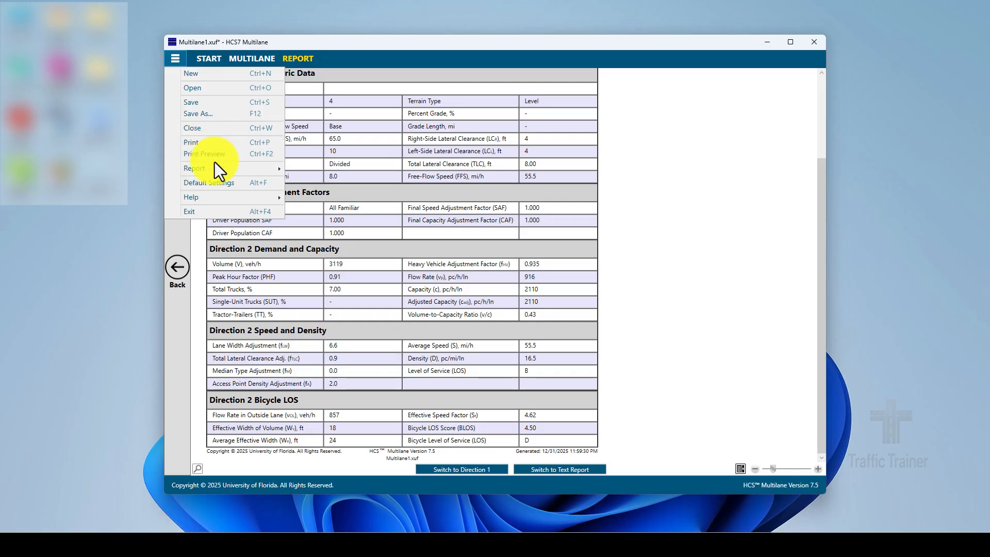